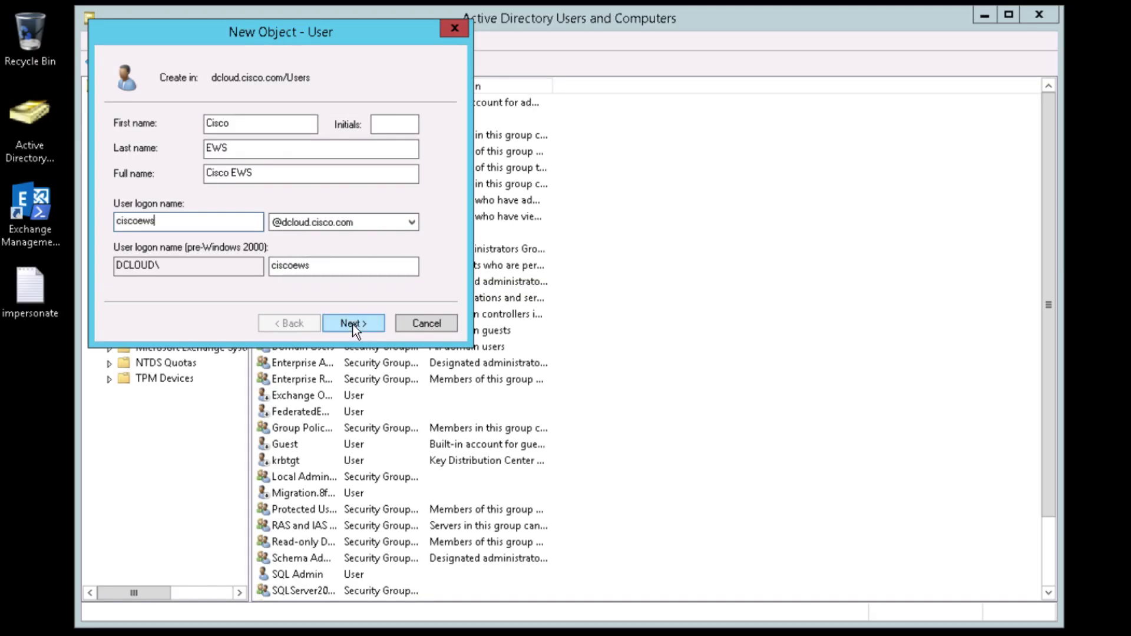
- Give the EWS user a password that never expires and needs no change at next logon
{"action": "left_click", "coordinate": [352, 324]}
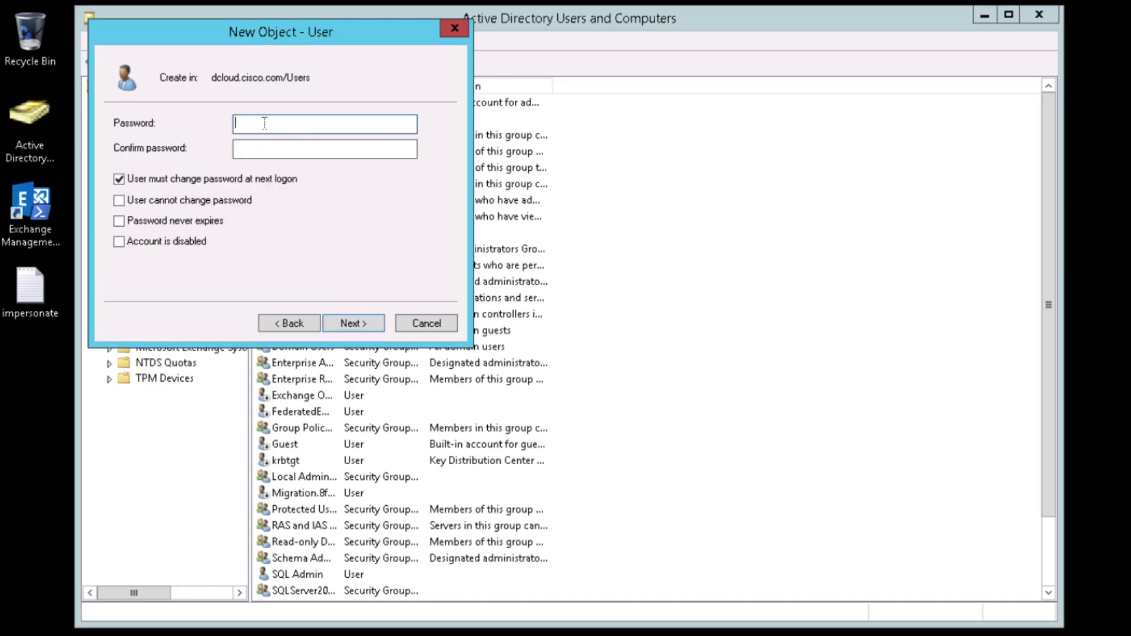
{"action": "type", "text": "C1sco12345!"}
{"action": "key", "text": "Tab"}
{"action": "type", "text": "C1sco12345!"}
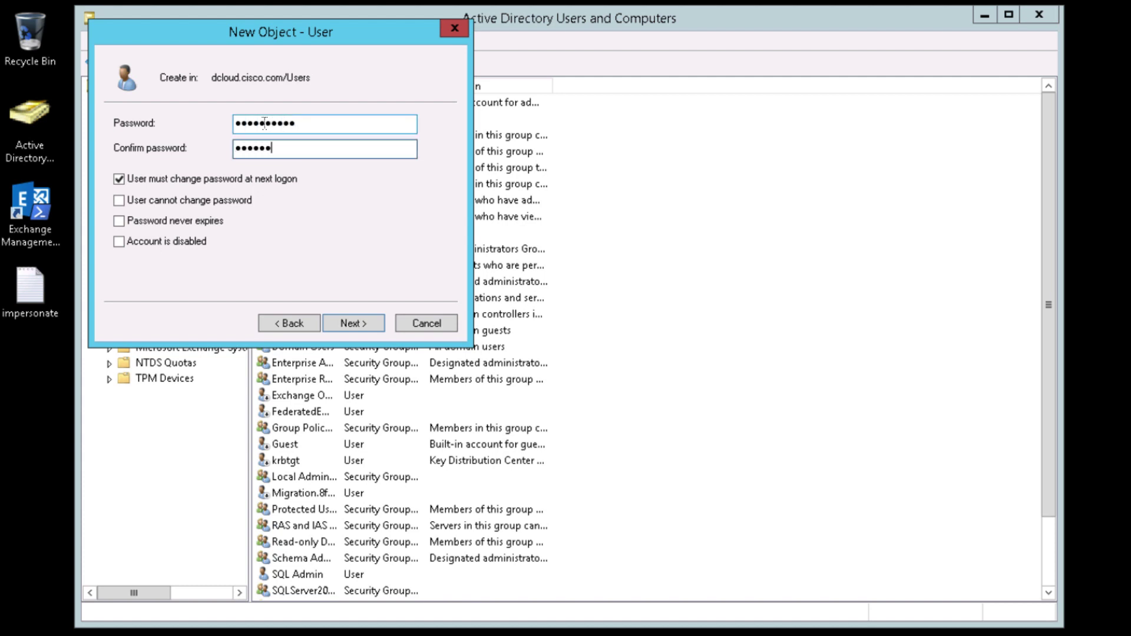
{"action": "left_click", "coordinate": [118, 179]}
{"action": "left_click", "coordinate": [118, 221]}
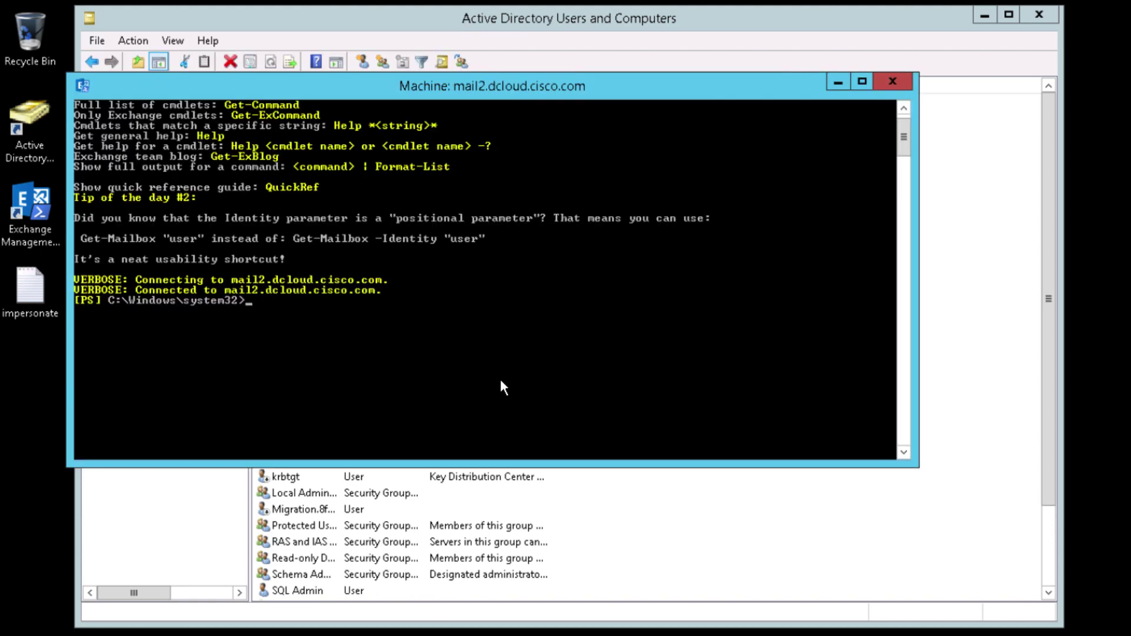
- Run New-ManagementRoleAssignment to grant ApplicationImpersonation to the Cisco EWS user
{"action": "right_click", "coordinate": [472, 312]}
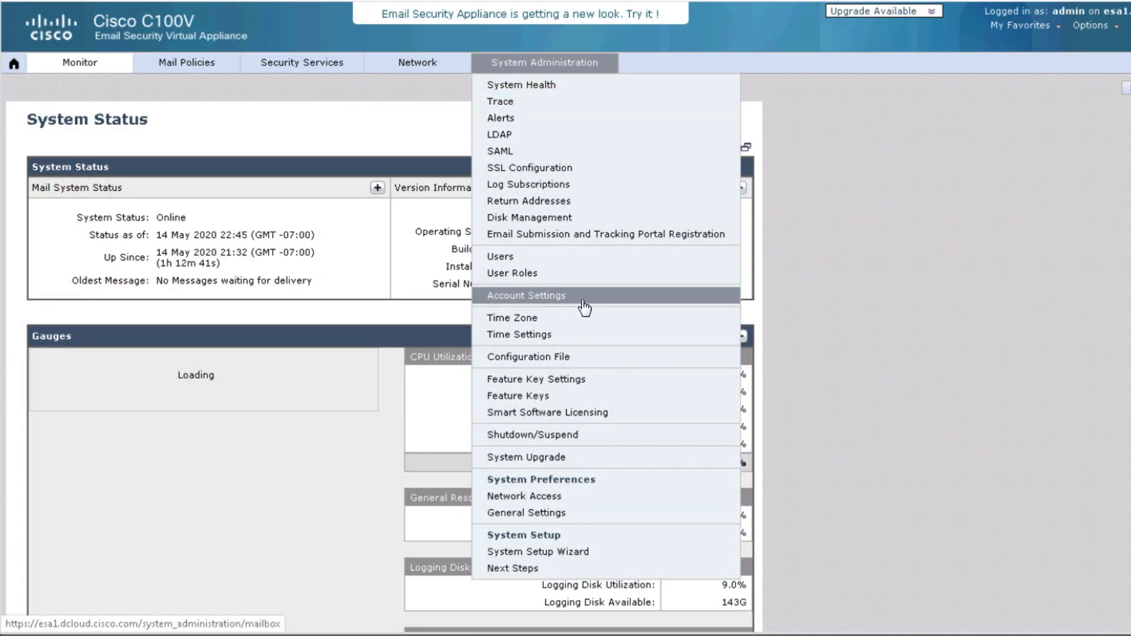
{"action": "left_click", "coordinate": [583, 301]}
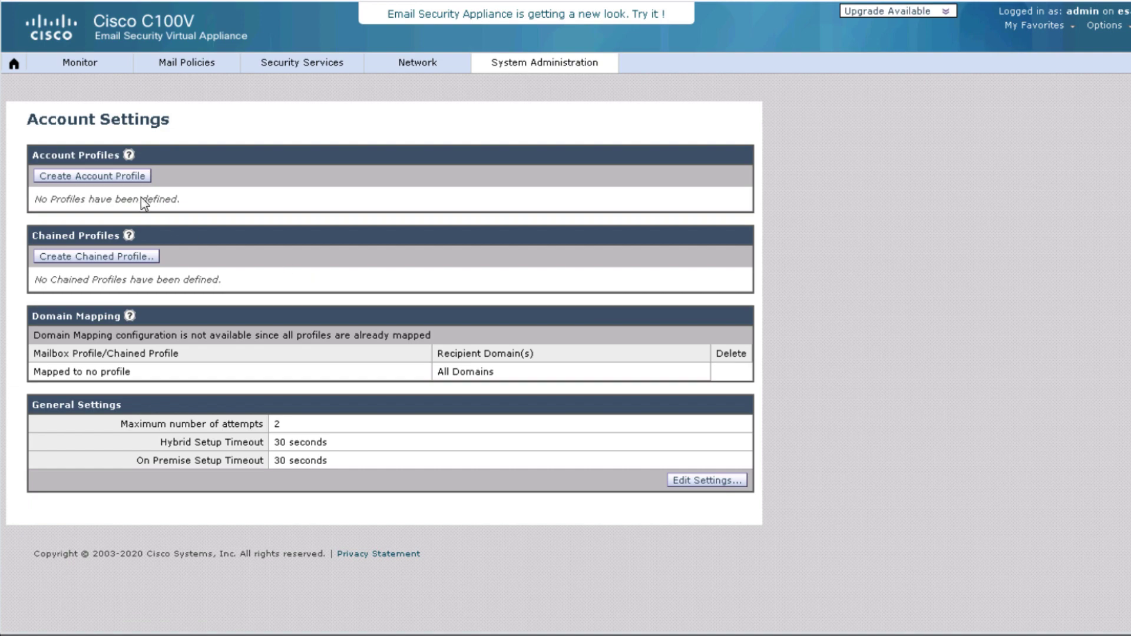
- Create Exchange On Premise profile 'exchange' with the EWS account credentials and host mail2.dcloud.cisco.com
{"action": "left_click", "coordinate": [138, 182]}
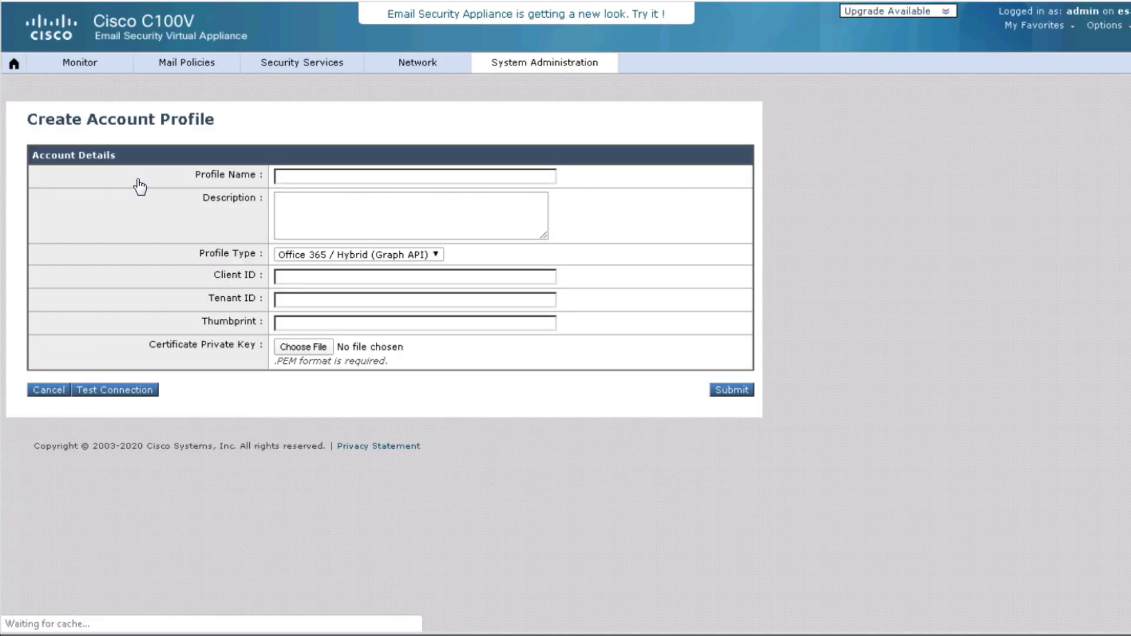
{"action": "left_click", "coordinate": [430, 179]}
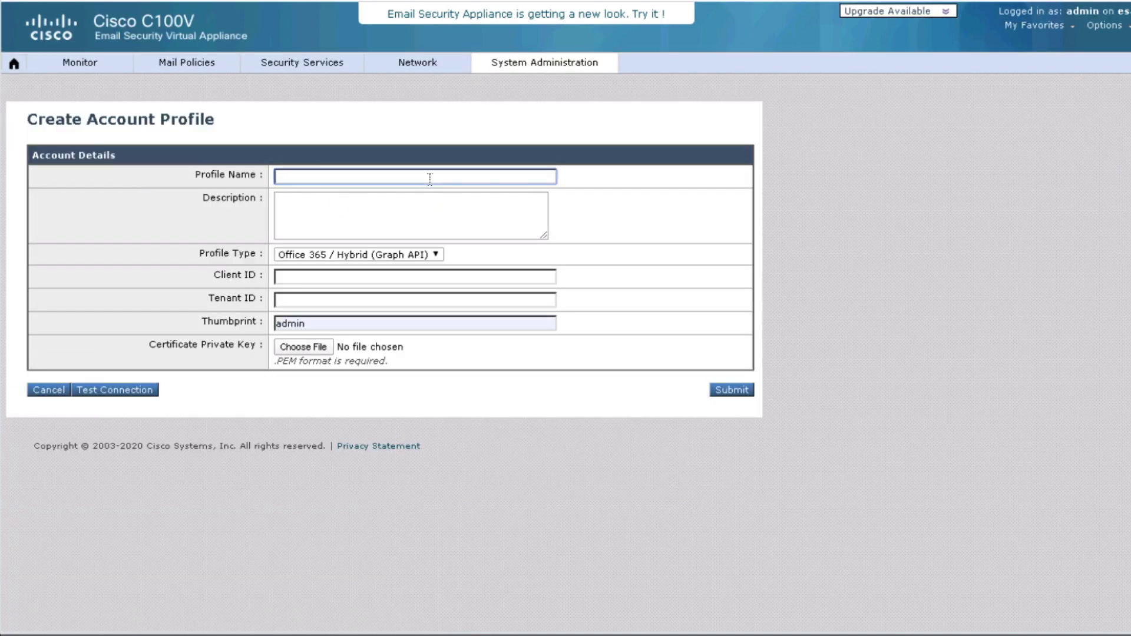
{"action": "type", "text": "exchange"}
{"action": "left_click", "coordinate": [419, 256]}
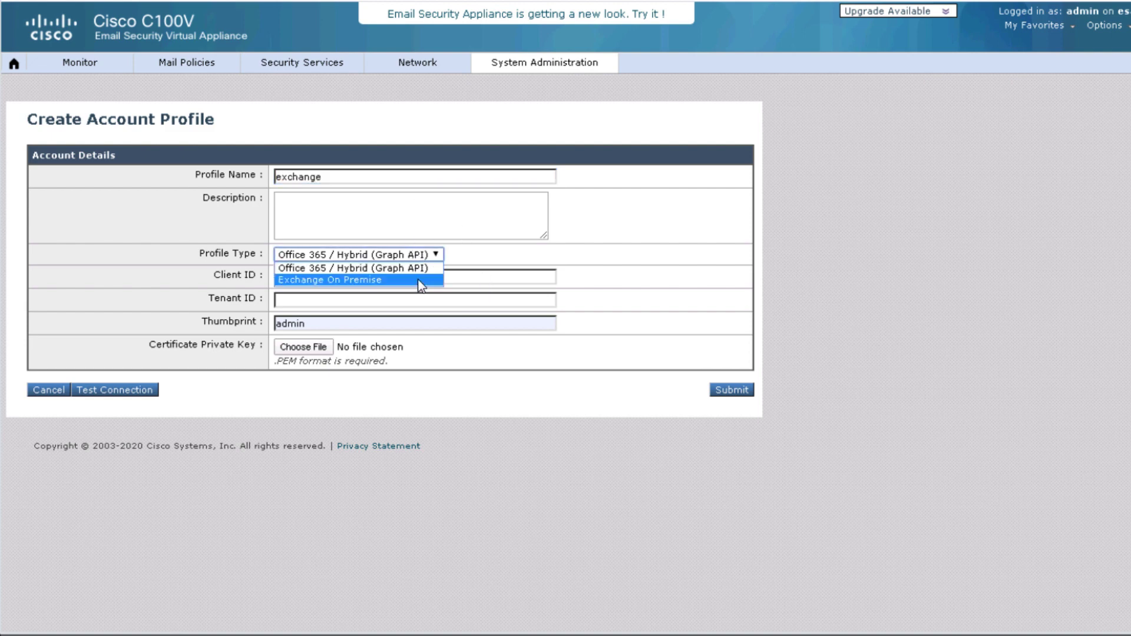
{"action": "left_click", "coordinate": [418, 280]}
{"action": "type", "text": "dcloud"}
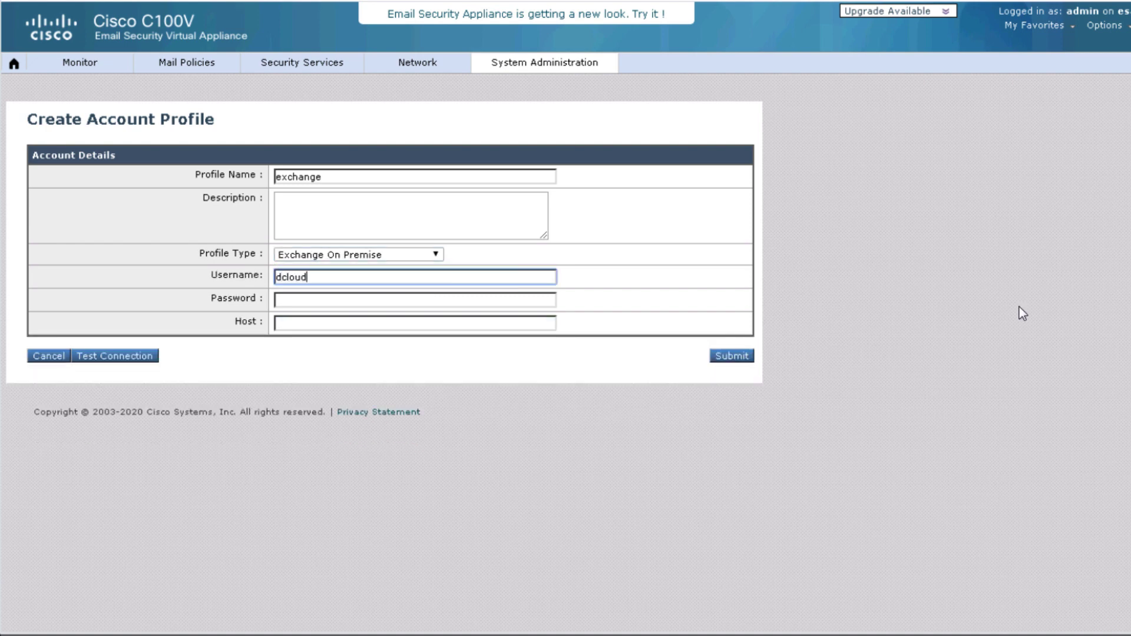
{"action": "type", "text": "\\ciscoews"}
{"action": "key", "text": "Tab"}
{"action": "type", "text": "C1sco1"}
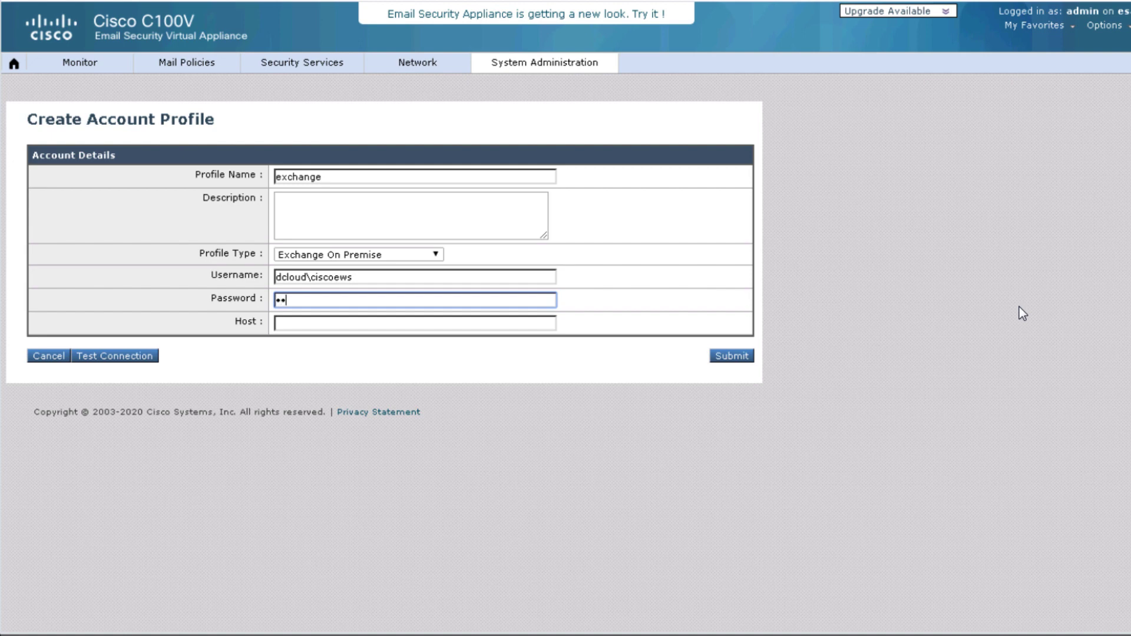
{"action": "type", "text": "2345"}
{"action": "key", "text": "Tab"}
{"action": "type", "text": "mail2.dcloud"}
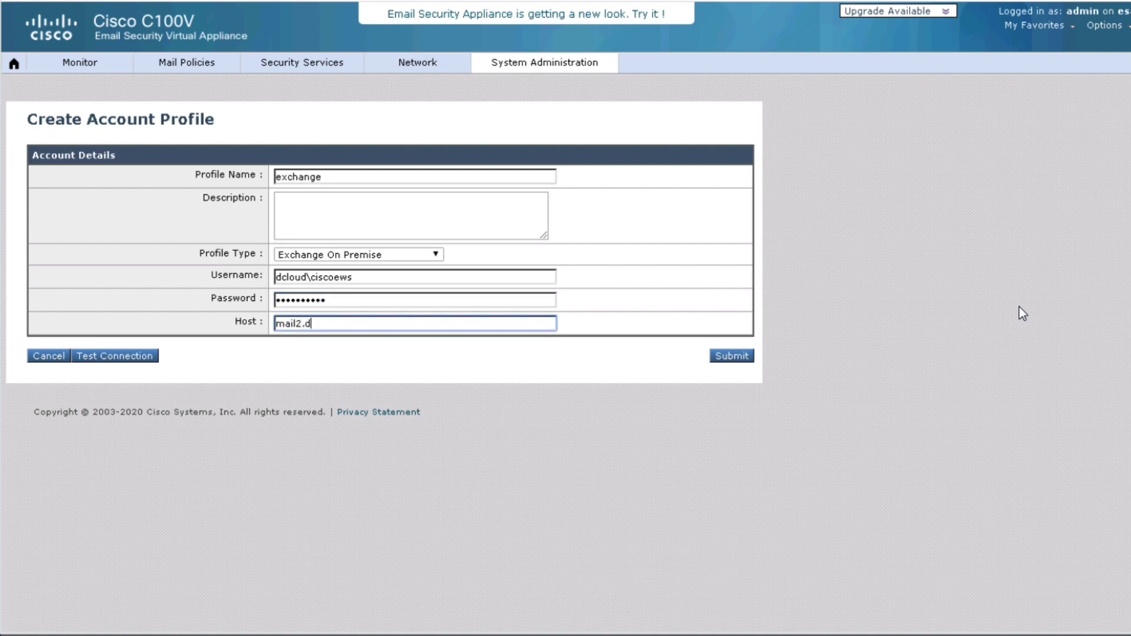
{"action": "type", "text": ".cisco.com"}
{"action": "left_click", "coordinate": [737, 360]}
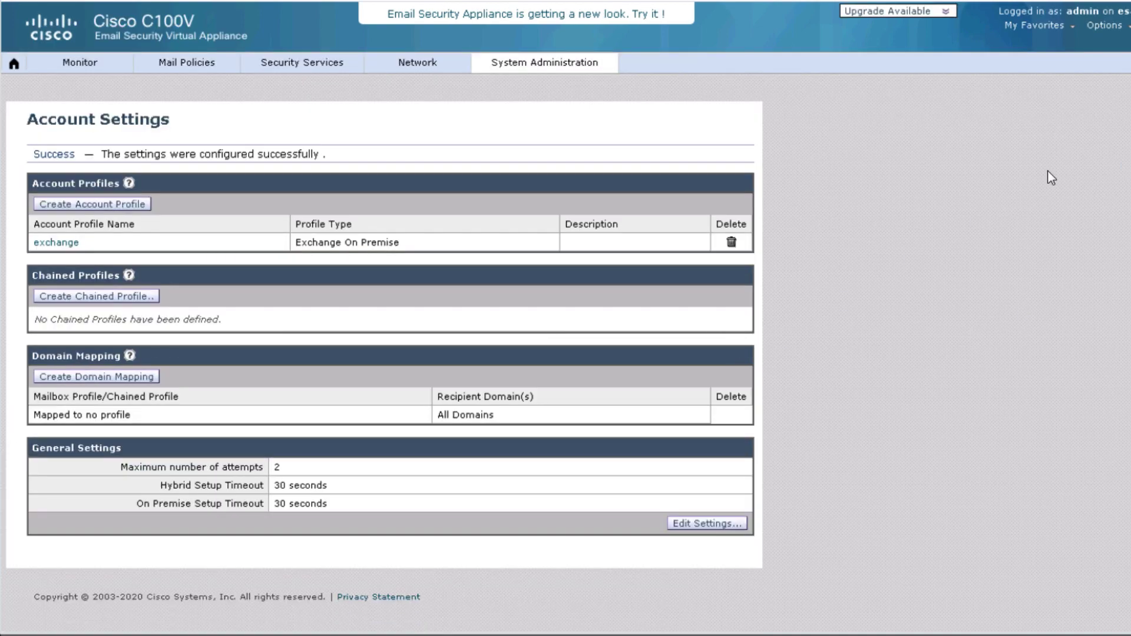
- Commit pending changes, then test the exchange profile against a test user's mailbox and resubmit it
{"action": "left_click", "coordinate": [1113, 63]}
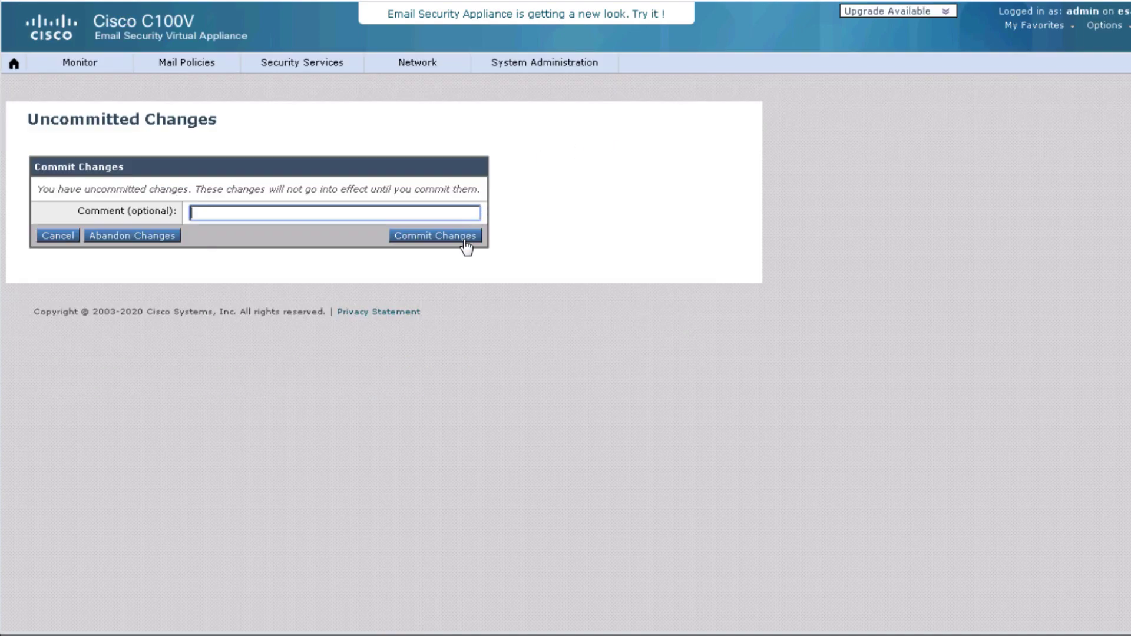
{"action": "left_click", "coordinate": [466, 237]}
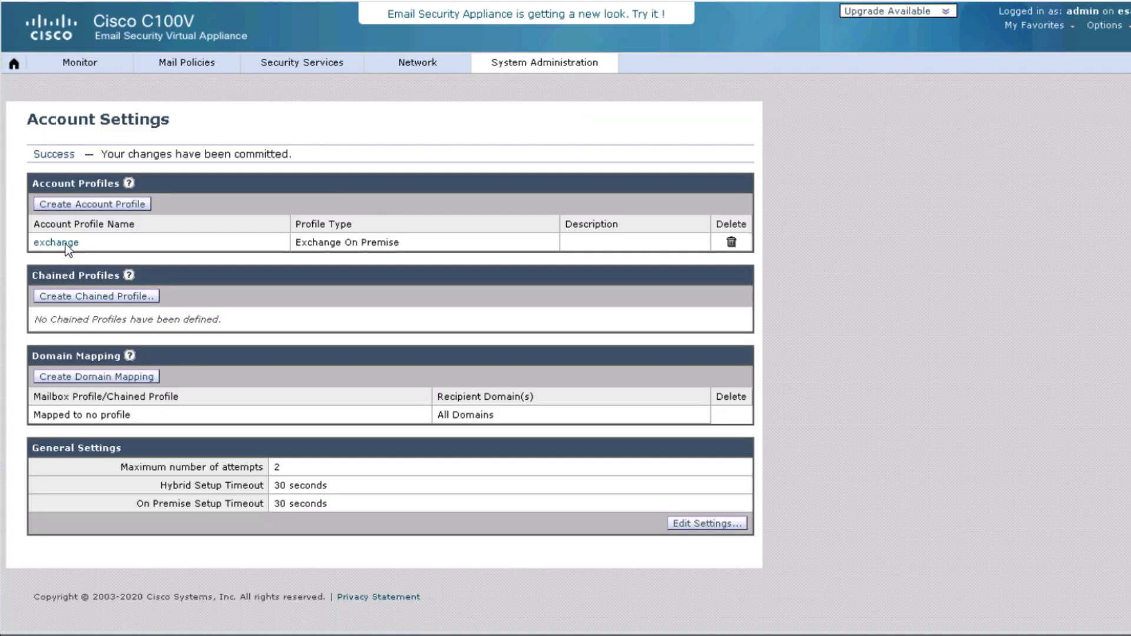
{"action": "left_click", "coordinate": [66, 246]}
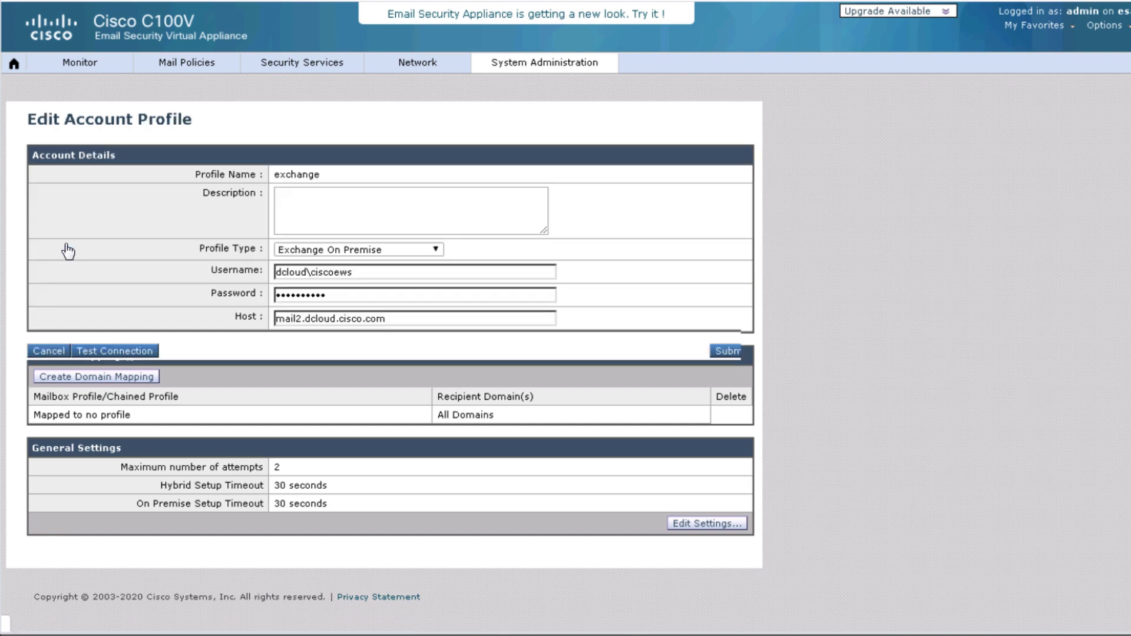
{"action": "left_click", "coordinate": [139, 351]}
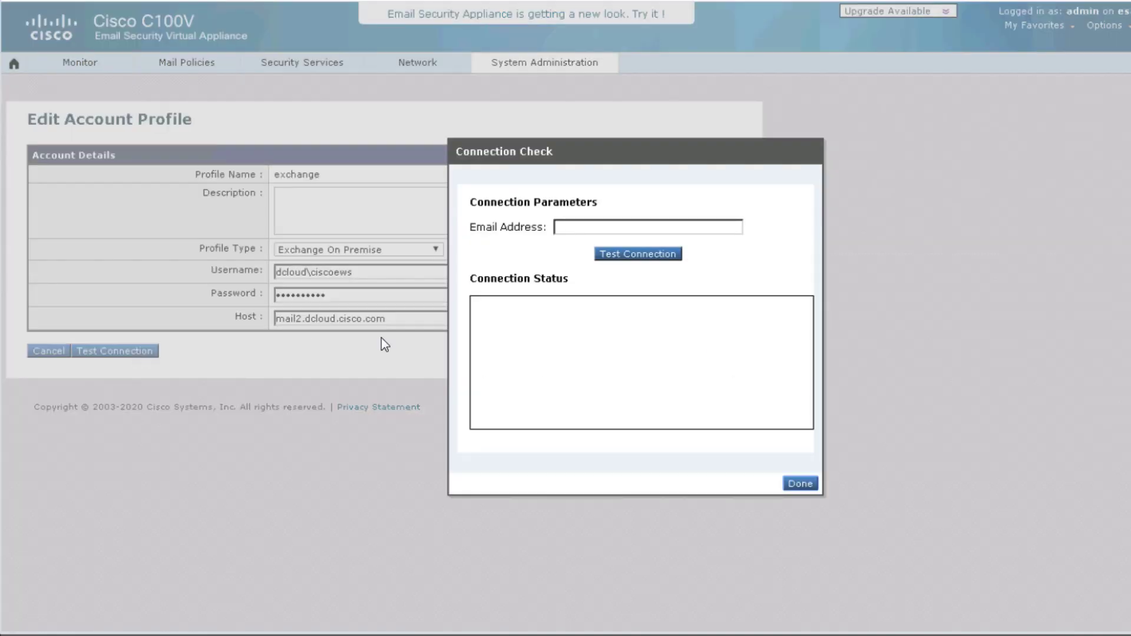
{"action": "left_click", "coordinate": [563, 230]}
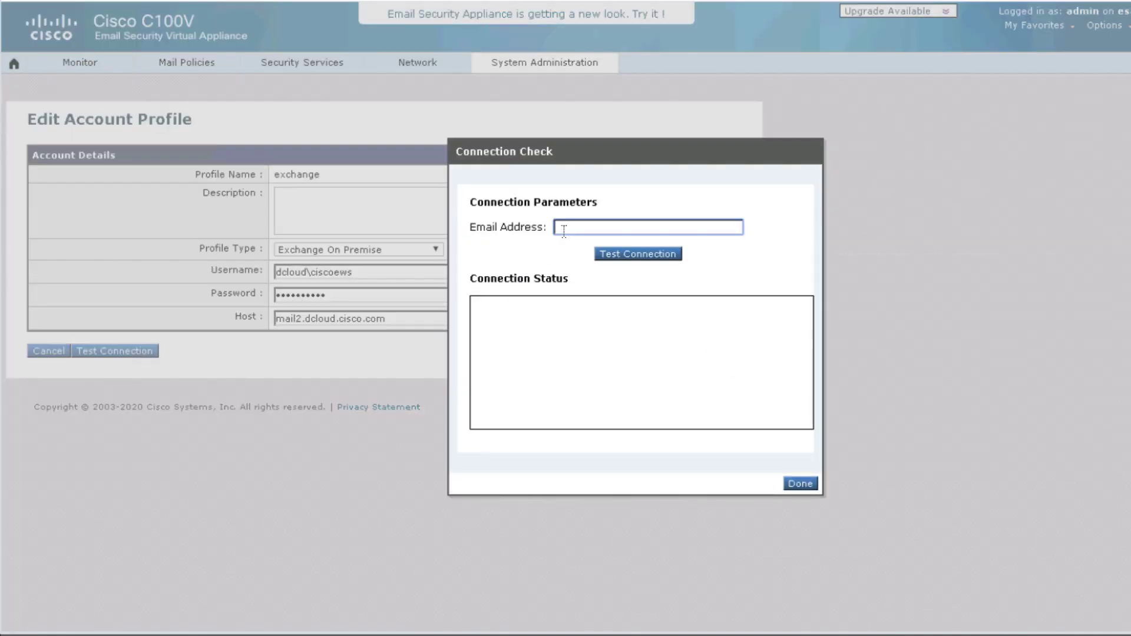
{"action": "left_click", "coordinate": [643, 261]}
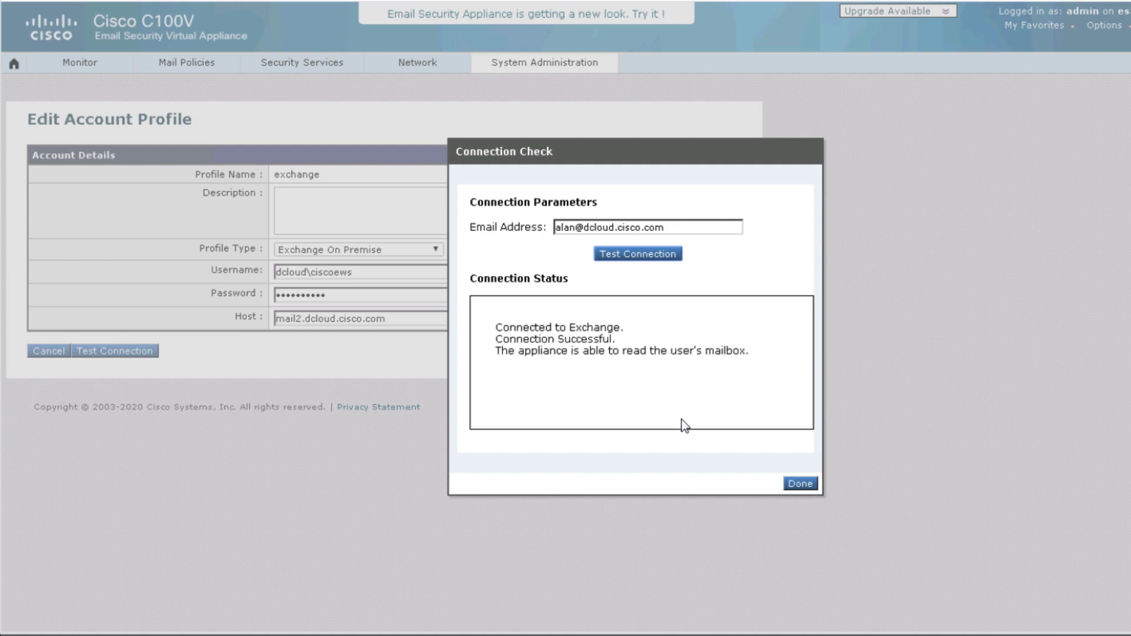
{"action": "left_click", "coordinate": [799, 484]}
{"action": "left_click", "coordinate": [743, 354]}
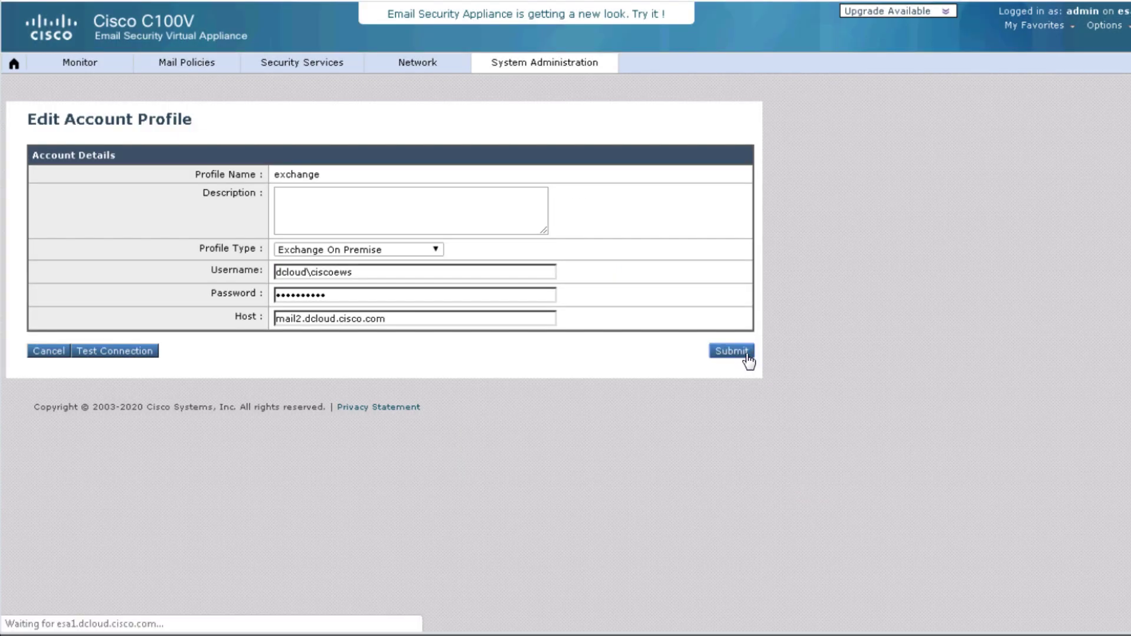
- Add a domain mapping from dcloud.cisco.com to the exchange profile and commit it
{"action": "left_click", "coordinate": [120, 380]}
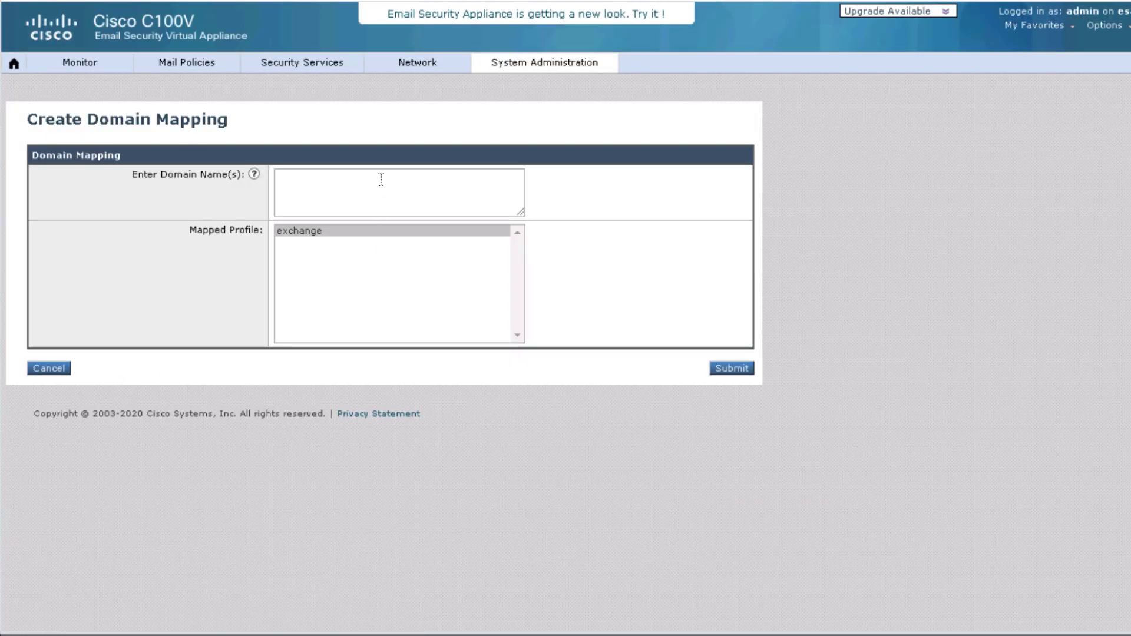
{"action": "left_click", "coordinate": [381, 180]}
{"action": "type", "text": "dcloud.cisco.com"}
{"action": "left_click", "coordinate": [365, 231]}
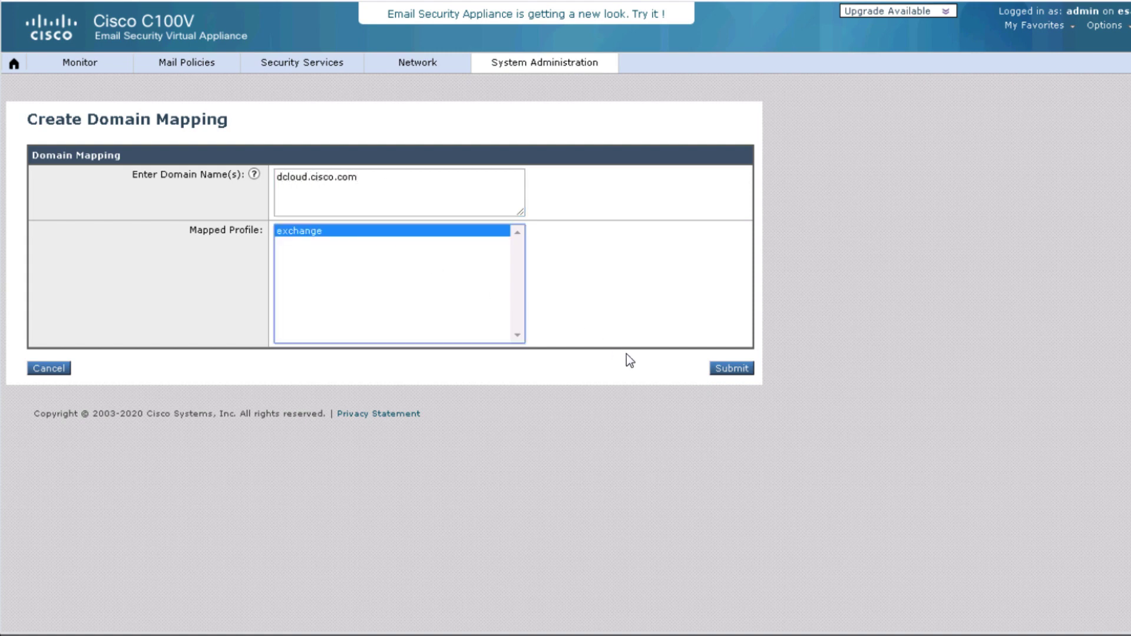
{"action": "left_click", "coordinate": [733, 371]}
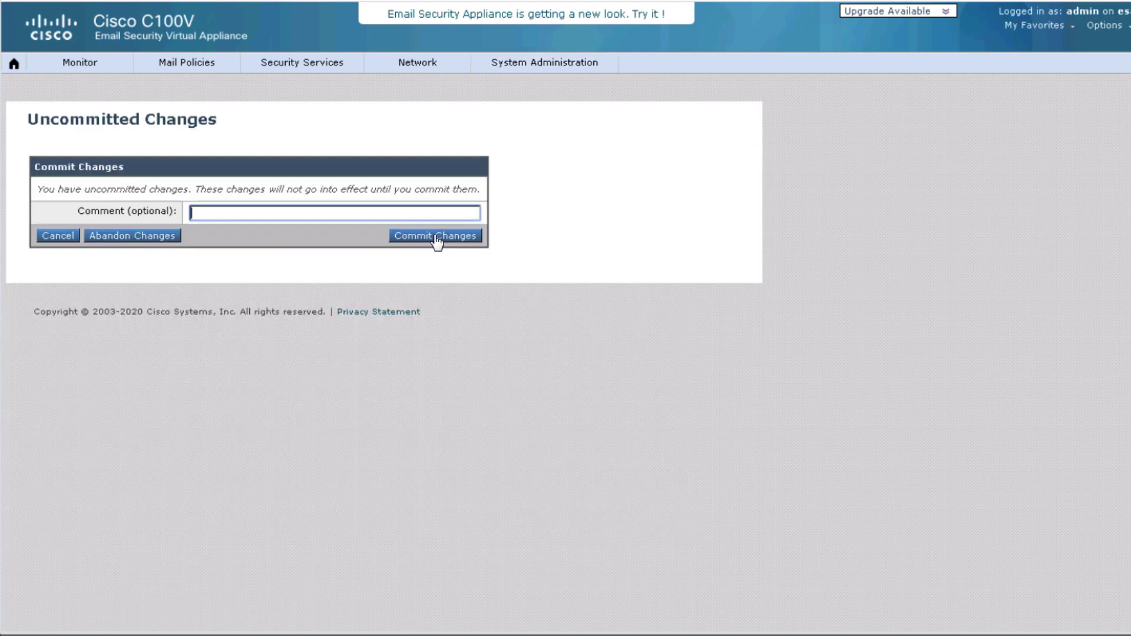
{"action": "left_click", "coordinate": [435, 236]}
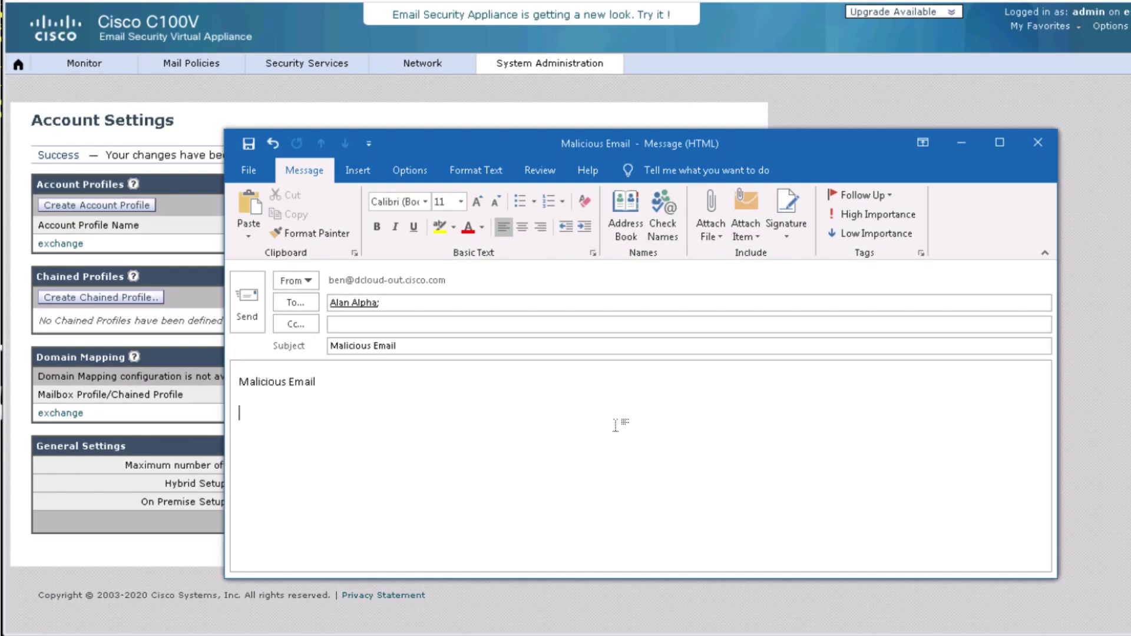
- Send the Malicious Email message to the test user
{"action": "left_click", "coordinate": [236, 310]}
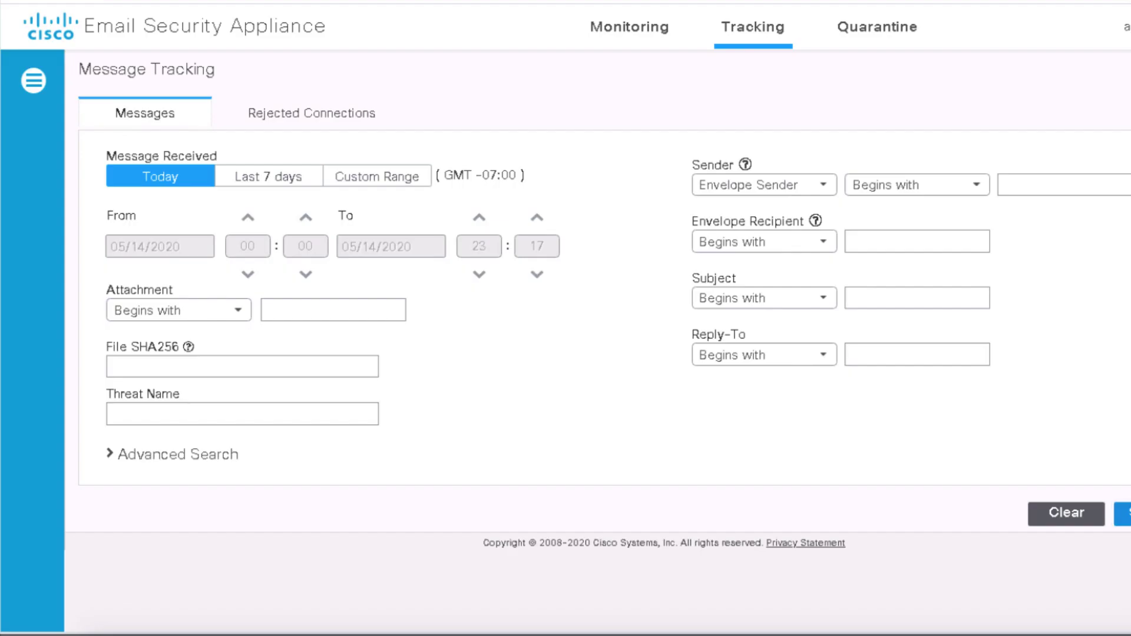
- Find the delivered Malicious Email in Message Tracking and delete it as remediation batch 'remediate #1'
{"action": "left_click", "coordinate": [1123, 514]}
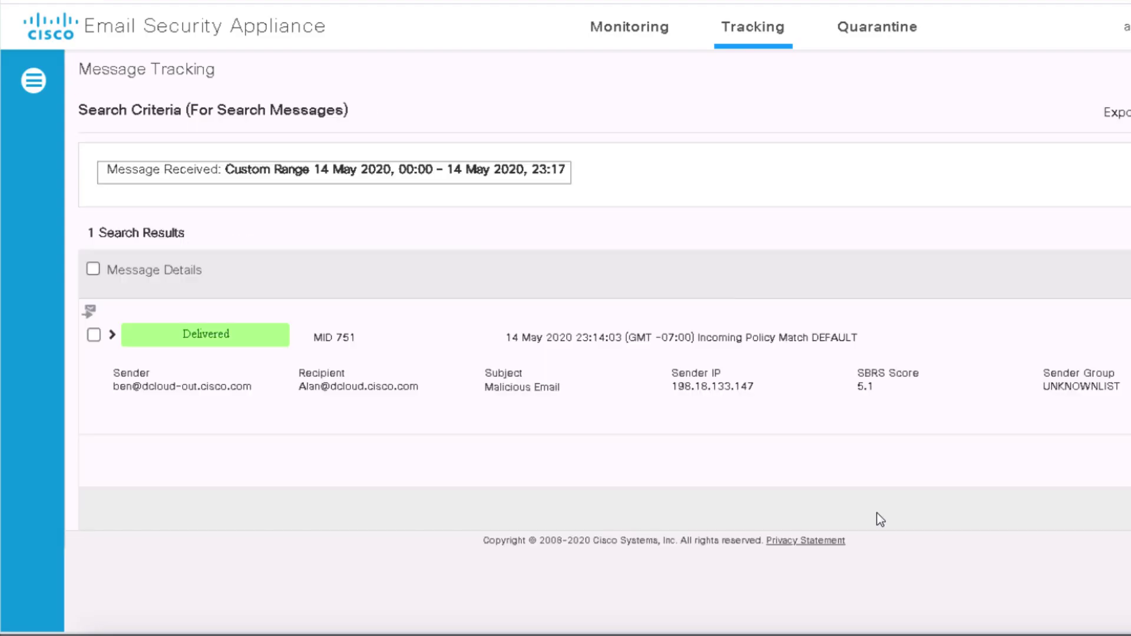
{"action": "left_click", "coordinate": [93, 269]}
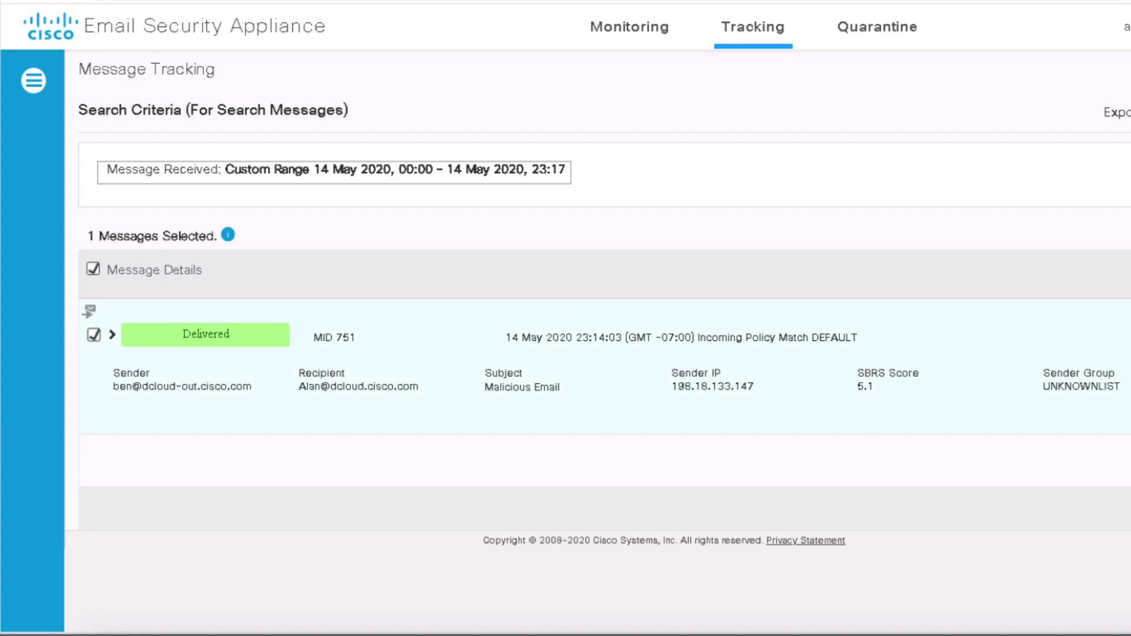
{"action": "left_click", "coordinate": [1090, 242]}
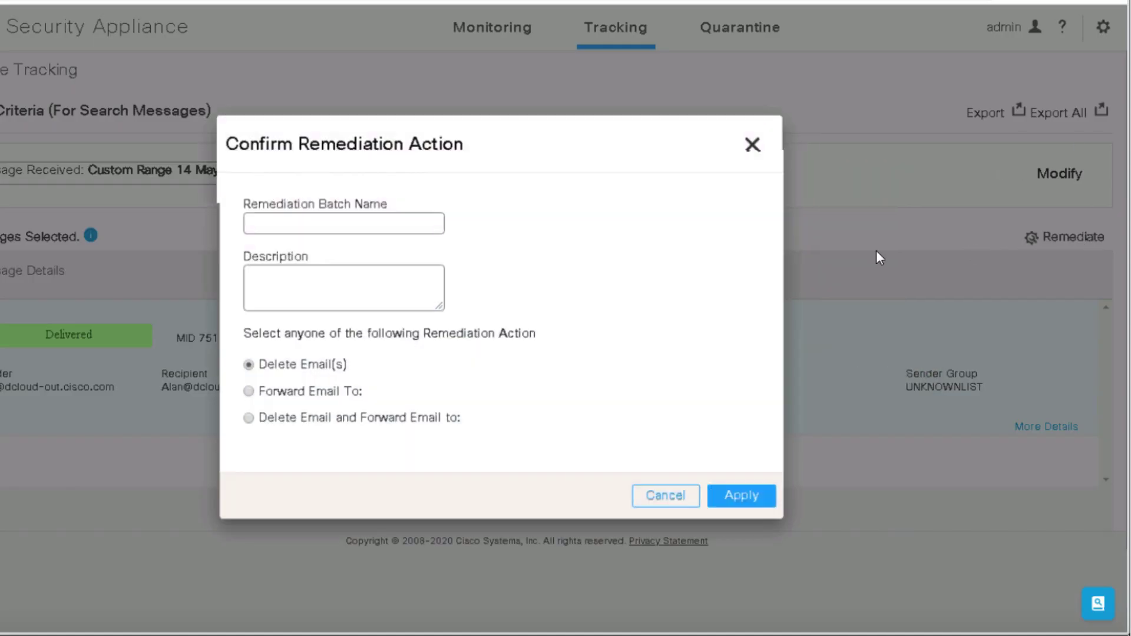
{"action": "left_click", "coordinate": [416, 225]}
{"action": "type", "text": "remedia"}
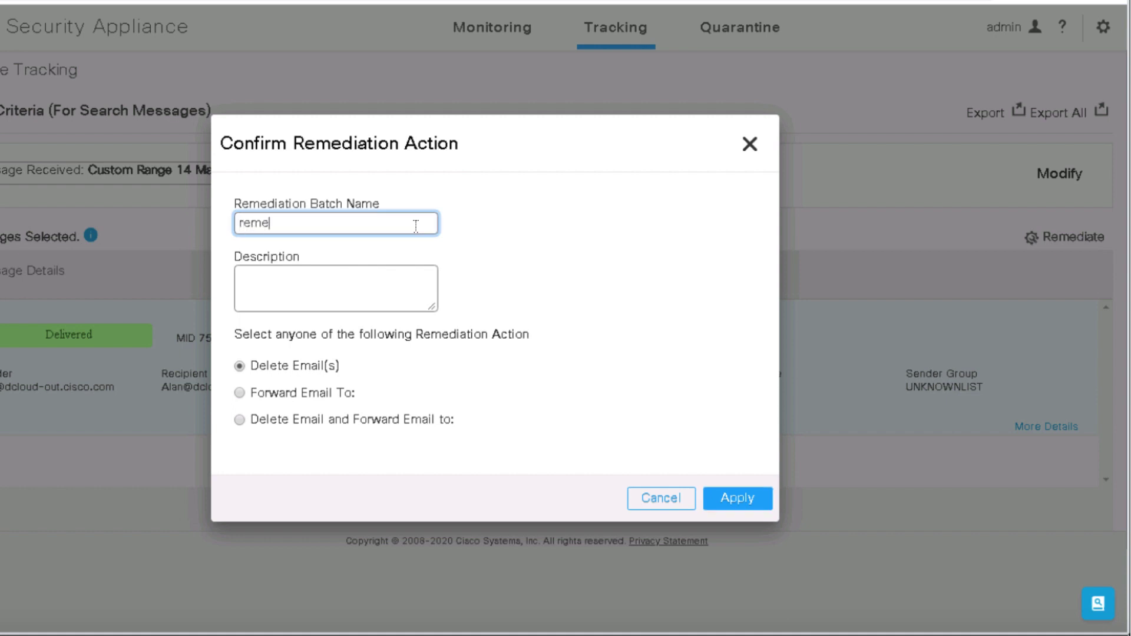
{"action": "type", "text": "te #1"}
{"action": "left_click", "coordinate": [743, 505]}
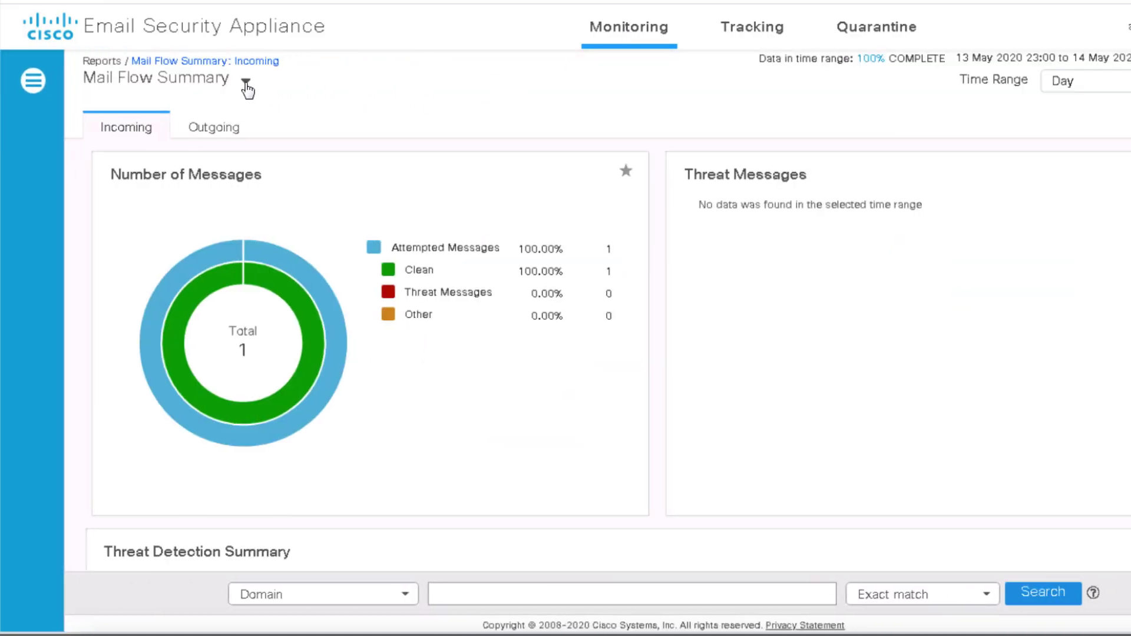
- Open the Remediation Report's Mailbox Search And Remediate view to check batch 'remediate #1'
{"action": "left_click", "coordinate": [246, 82]}
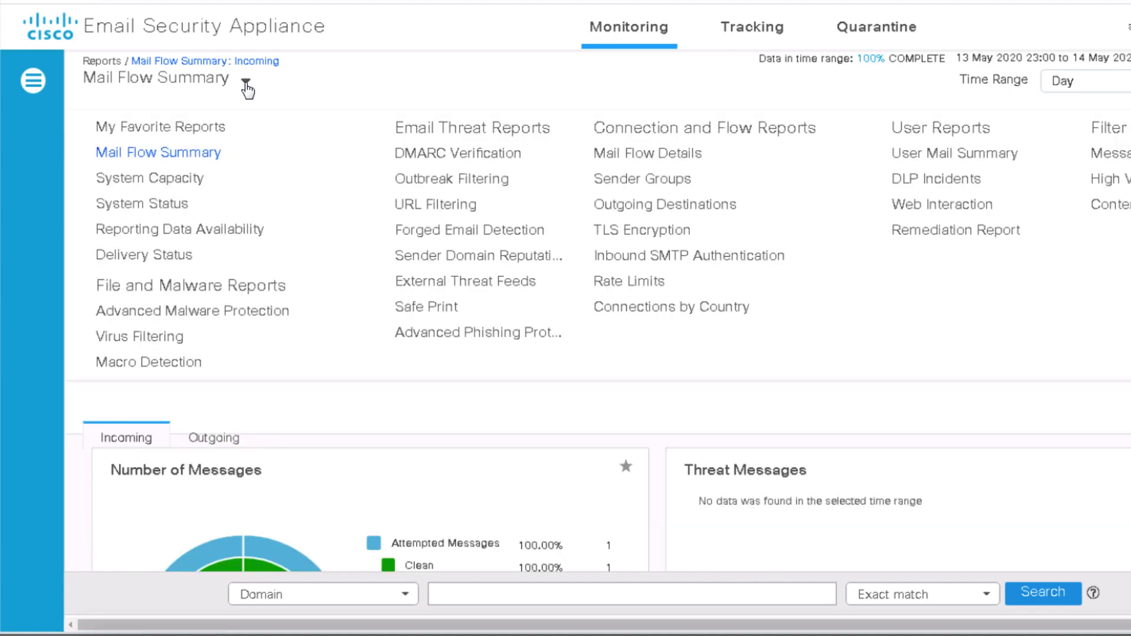
{"action": "left_click", "coordinate": [941, 236]}
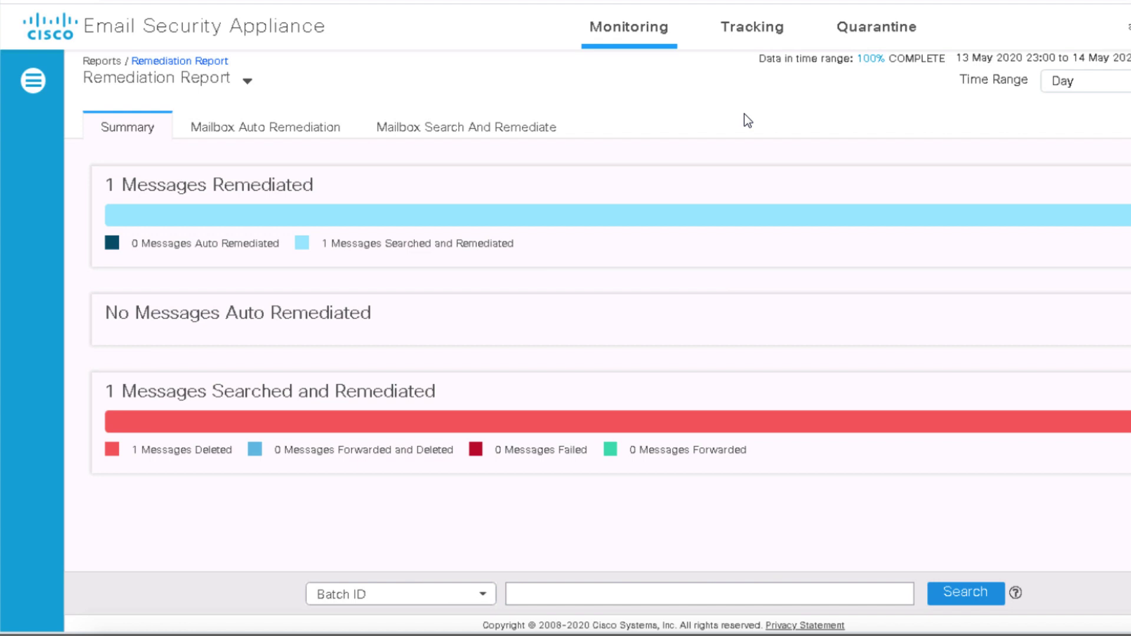
{"action": "left_click", "coordinate": [522, 135]}
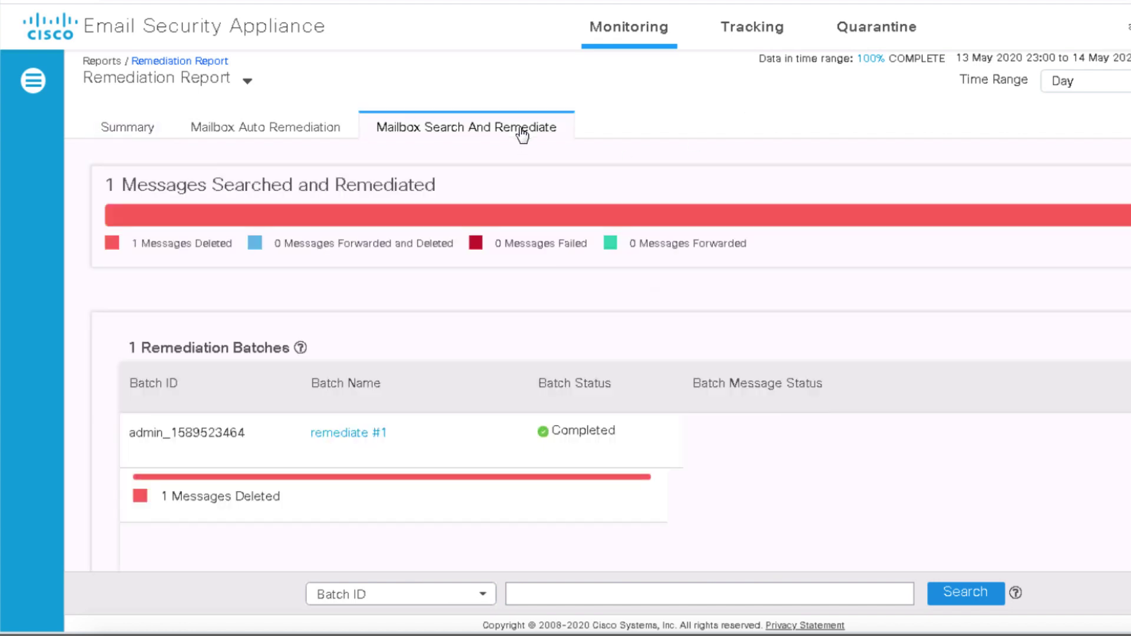